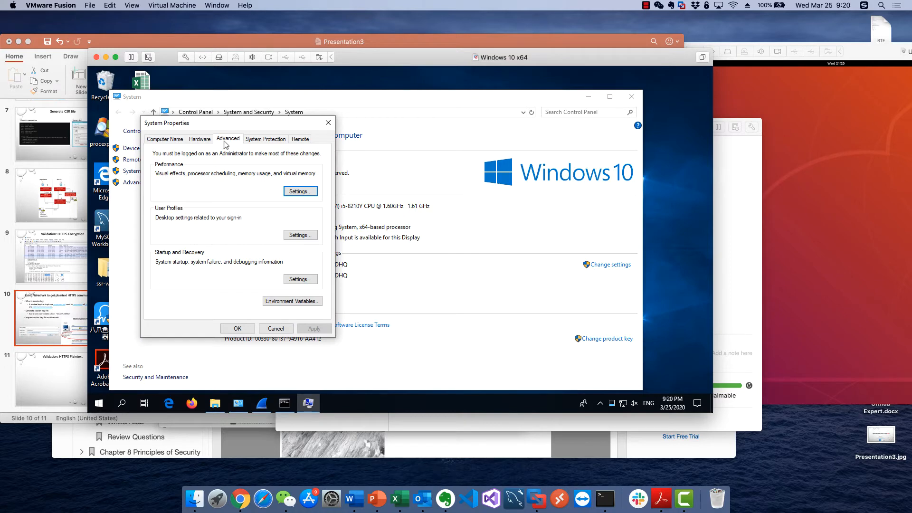
- Review the path stored in the SSLKEYLOGFILE user environment variable and confirm the environment variable dialogs
left_click(292, 301)
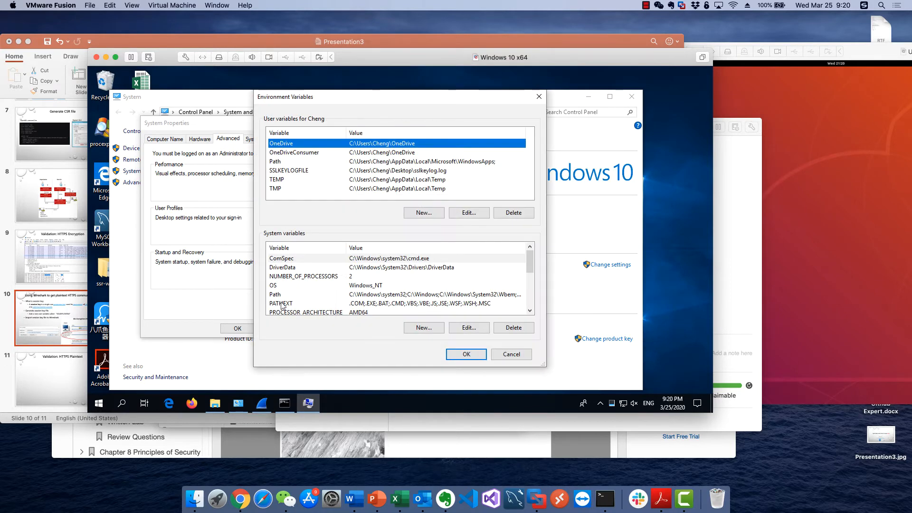
left_click(312, 170)
left_click(459, 214)
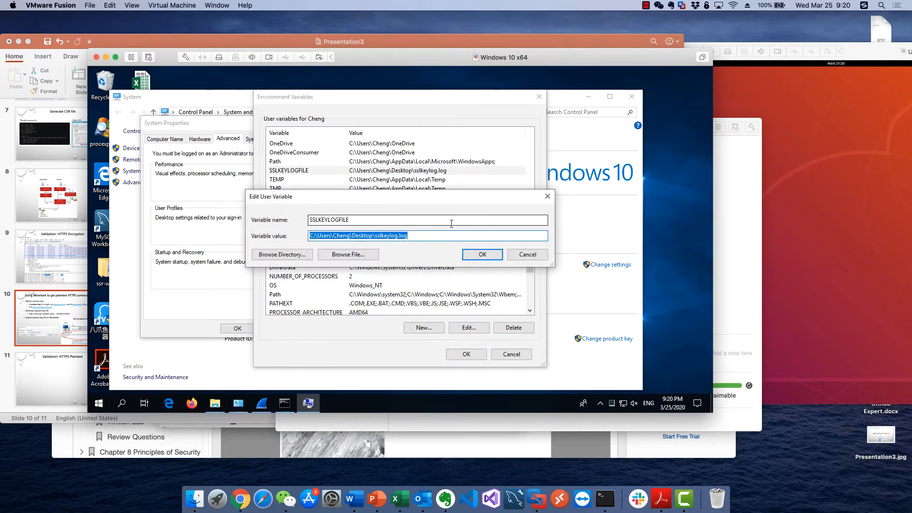
left_click(524, 255)
left_click(484, 216)
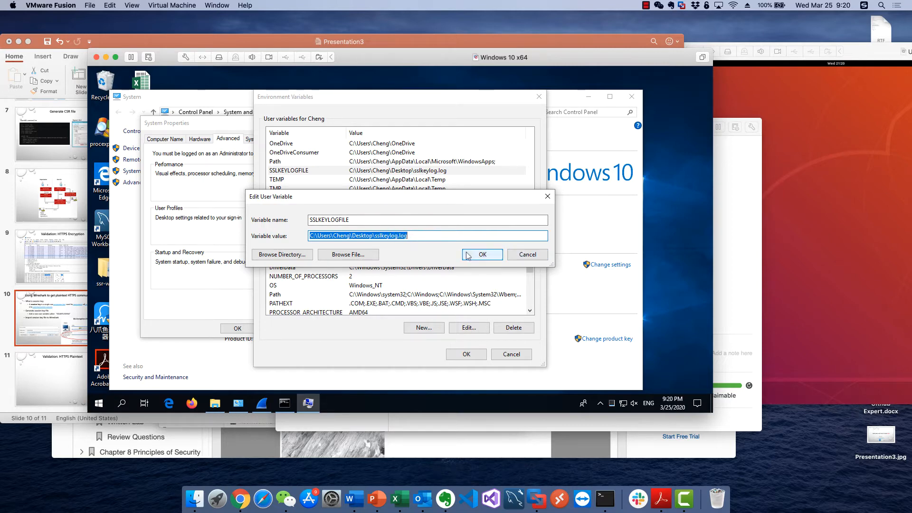
left_click(482, 254)
left_click(467, 354)
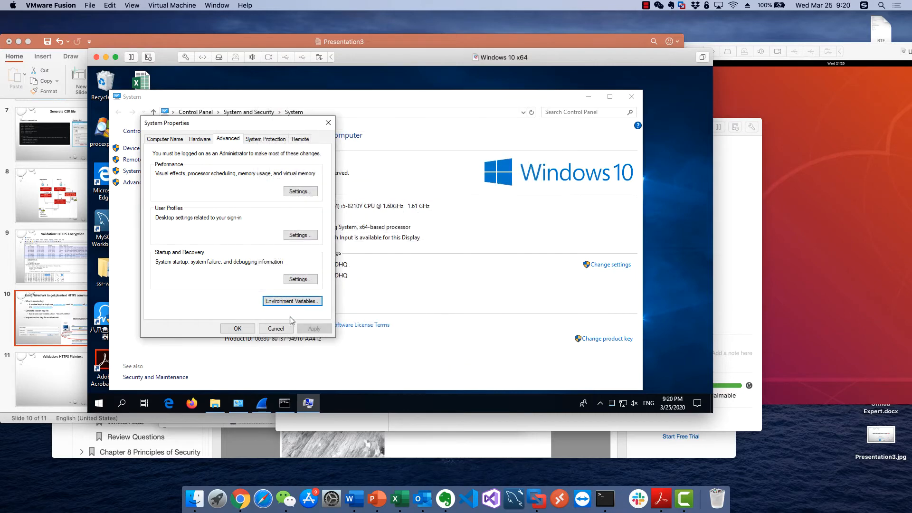
- Clear the system settings windows off the desktop and inspect the contents of the desktop file sslkeylog.log
left_click(328, 122)
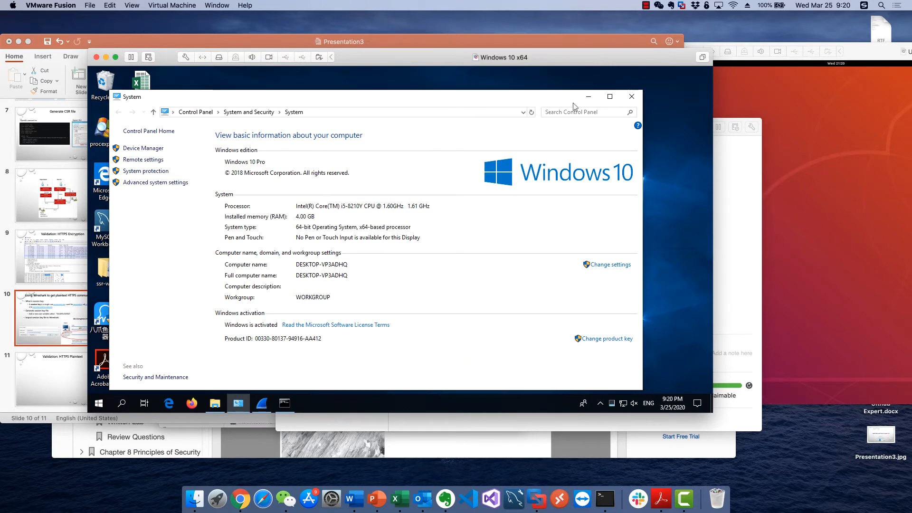
left_click(588, 97)
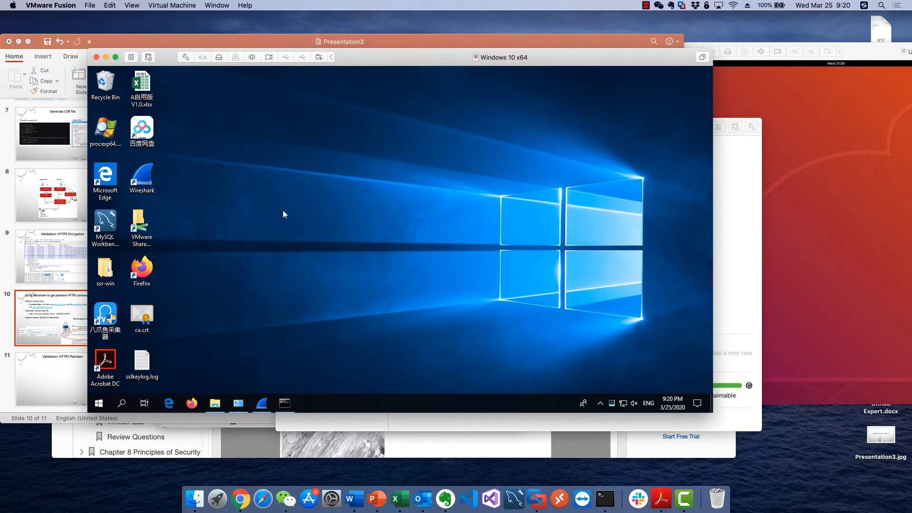
double_click(142, 364)
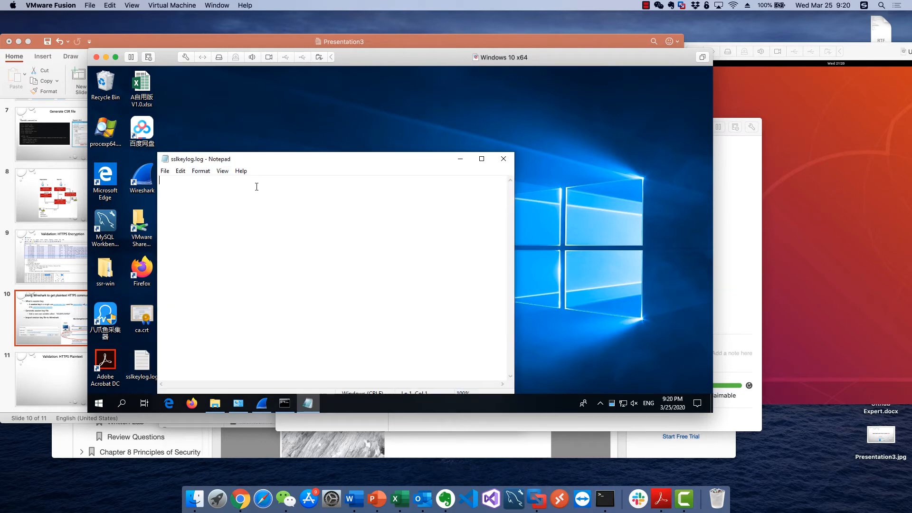
left_click(503, 158)
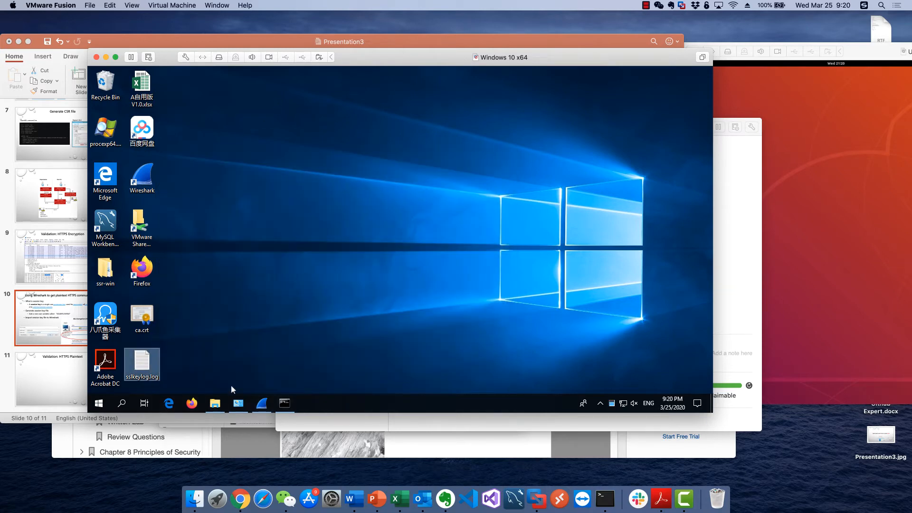
- Launch Firefox, switch to Wireshark and start a live packet capture on the Ethernet0 interface
left_click(197, 400)
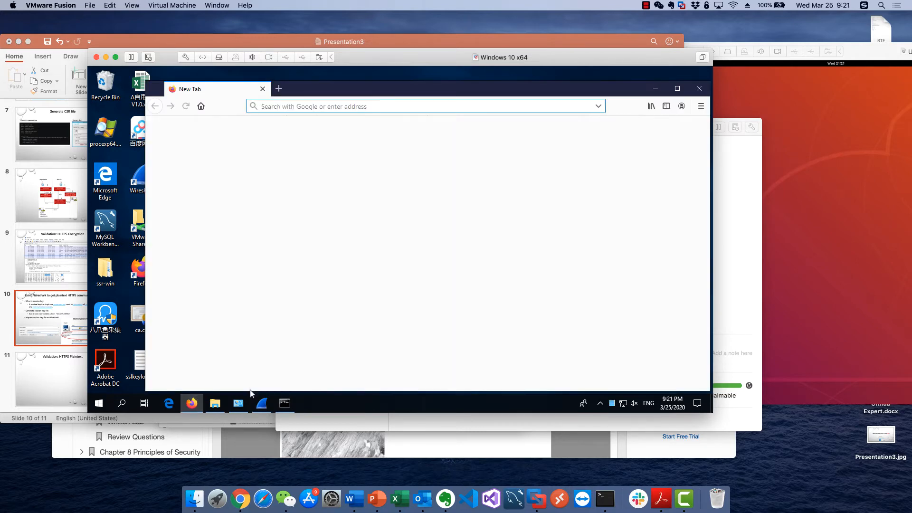
left_click(260, 402)
left_click_drag(290, 73, 347, 118)
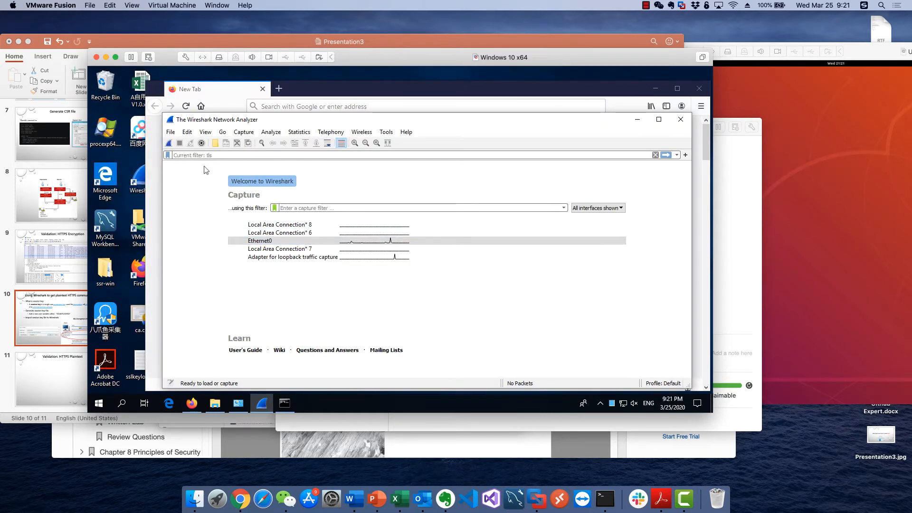
left_click(170, 143)
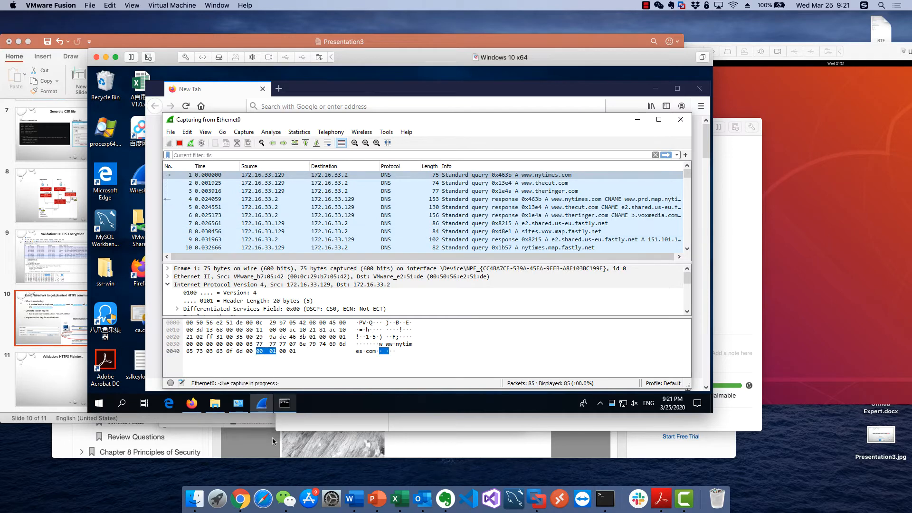
left_click(195, 404)
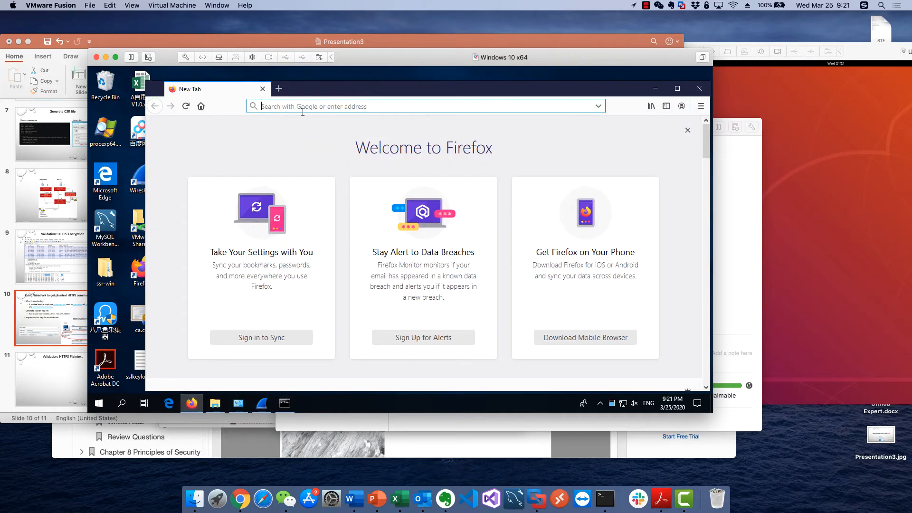
type("htt")
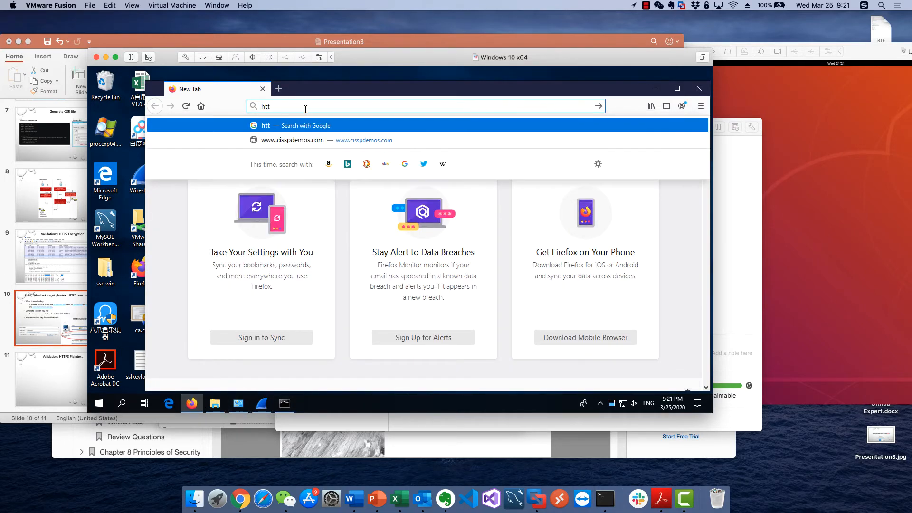
key("BackSpace")
key("BackSpace")
key("BackSpace")
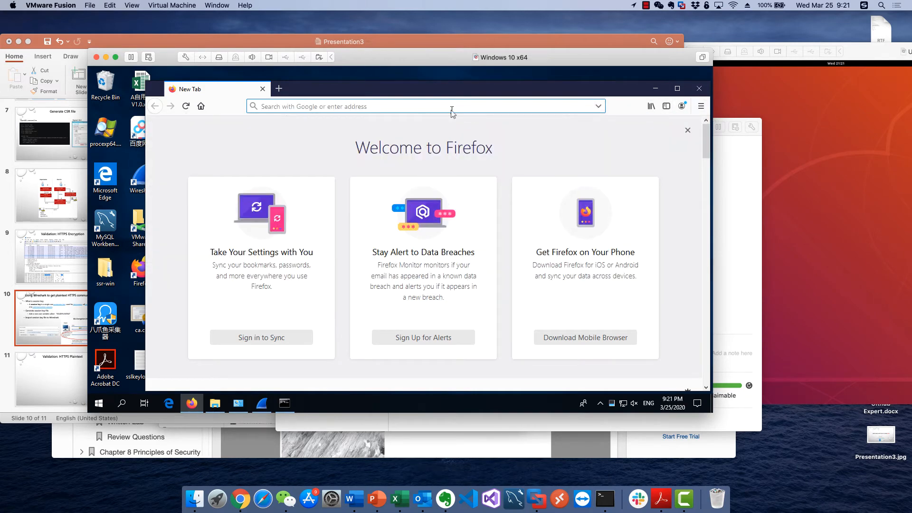
right_click(194, 405)
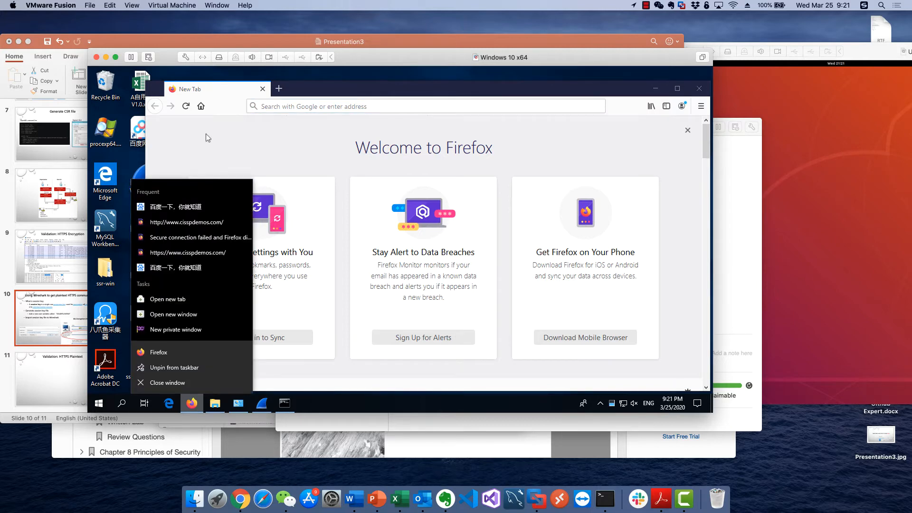
left_click(176, 329)
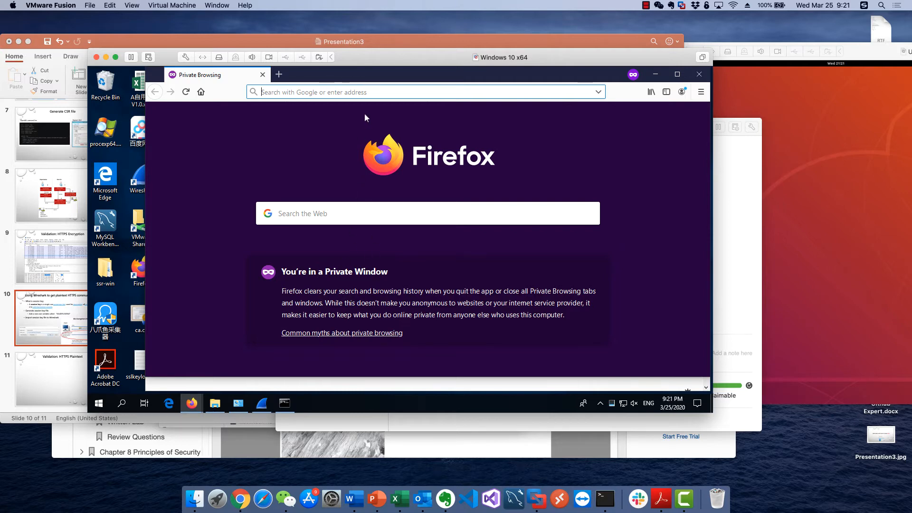
type("http")
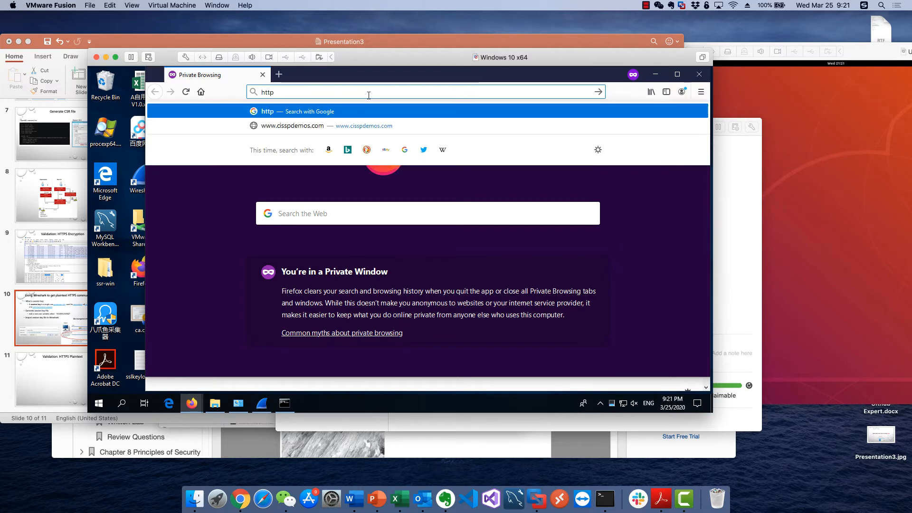
type("s://ww")
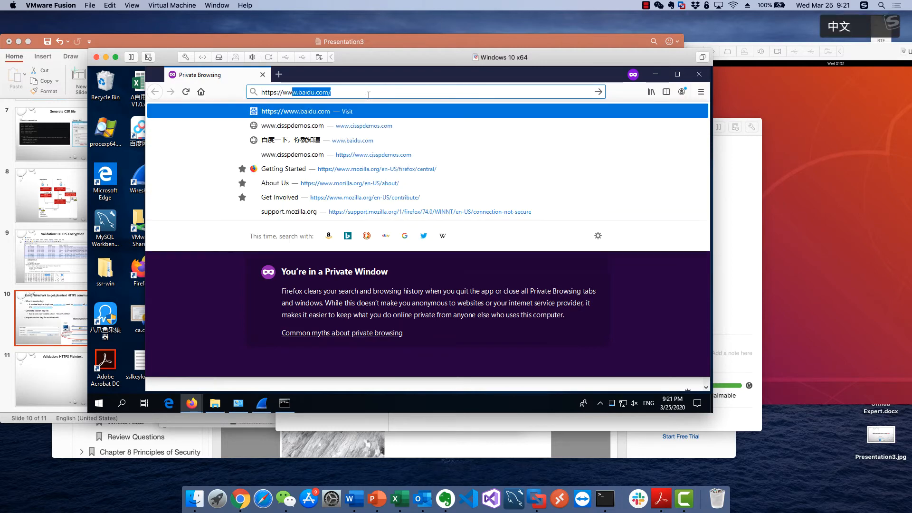
type("w.cissp")
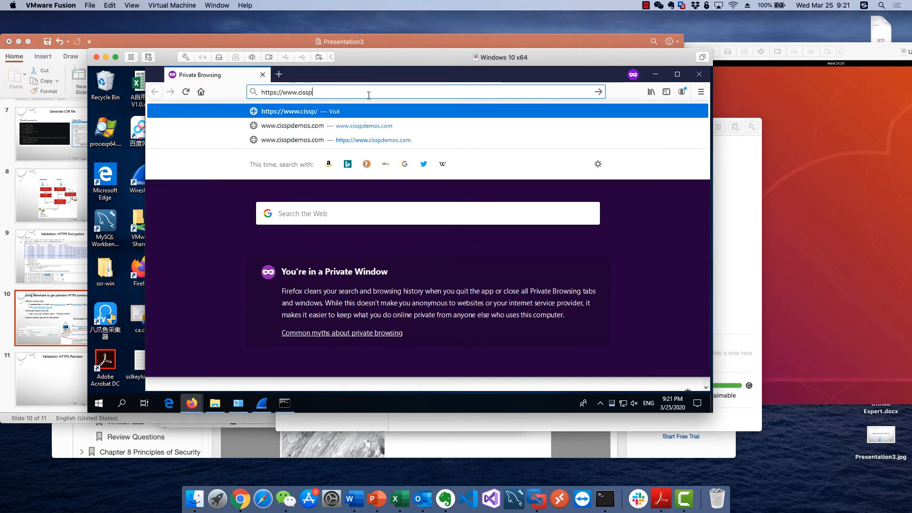
type("demos.com")
key("Return")
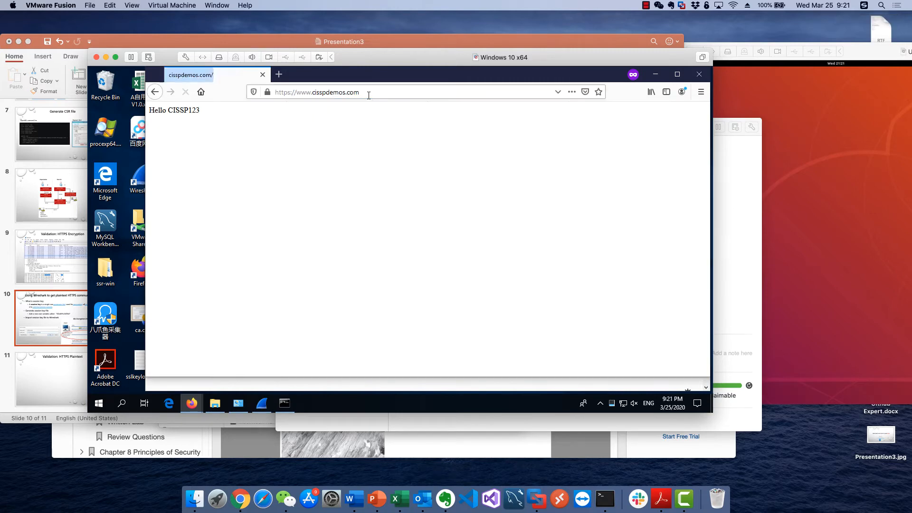
left_click(267, 92)
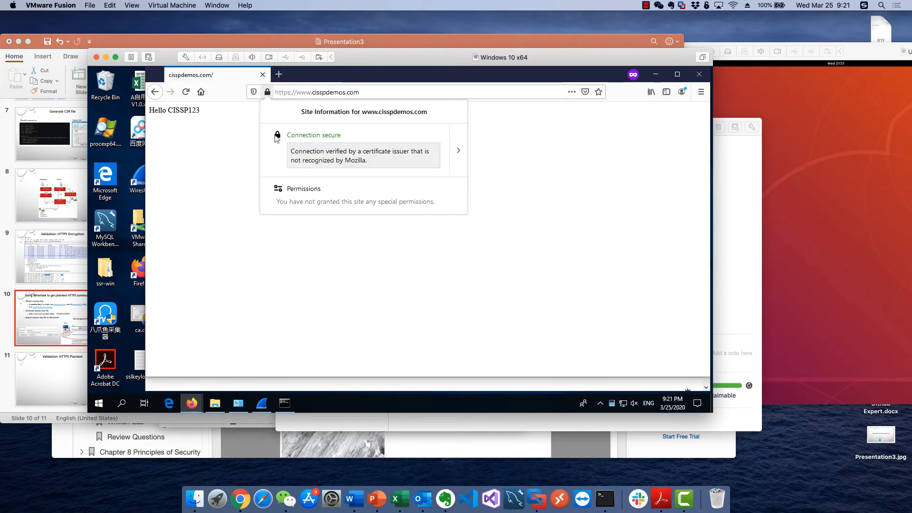
left_click(247, 159)
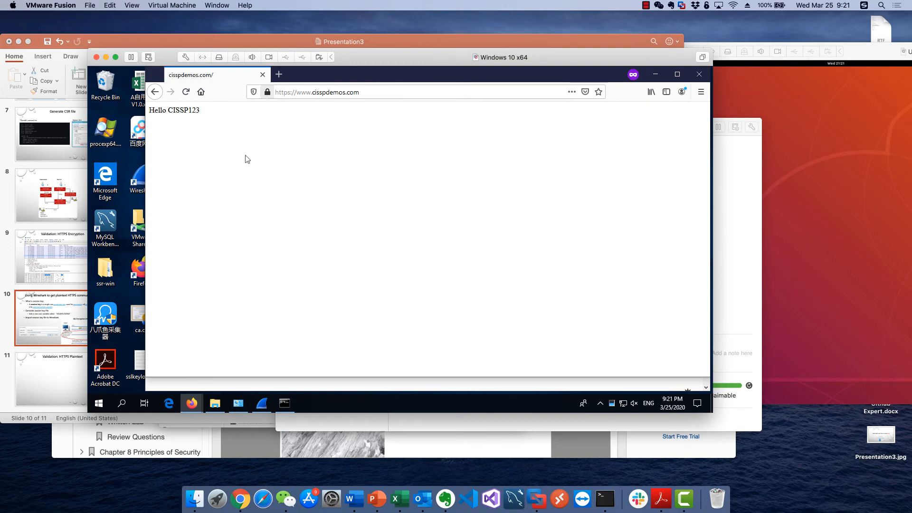
- Switch to Wireshark and stop the Ethernet0 packet capture
left_click(257, 407)
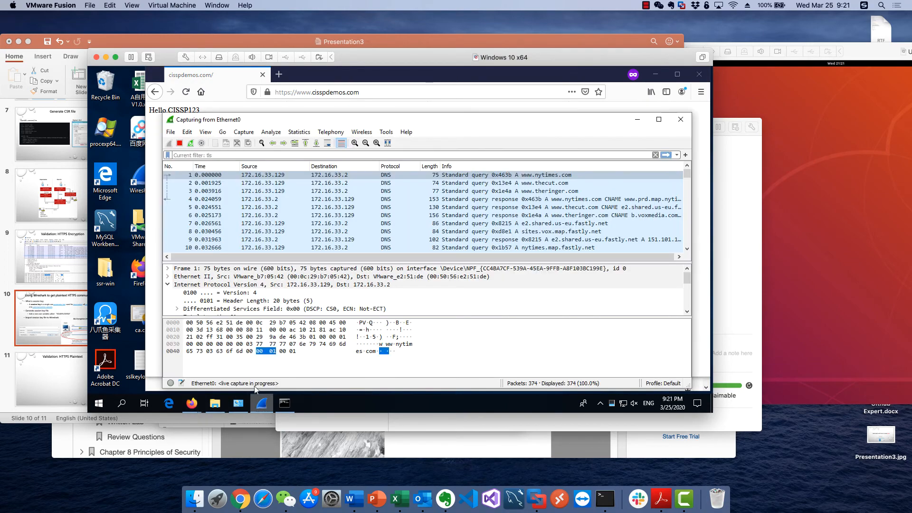
left_click(181, 143)
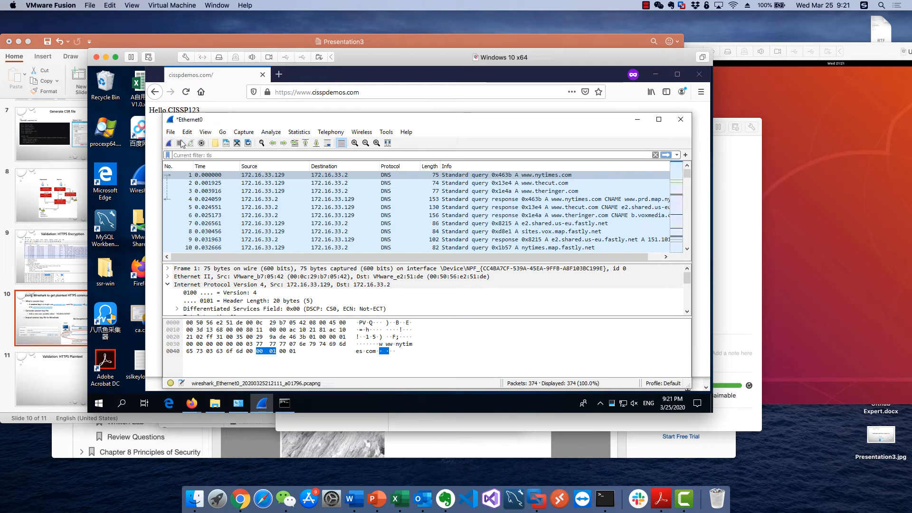
- Open sslkeylog.log from the desktop, examine the logged TLS secrets in a widened window, and close the file
double_click(142, 357)
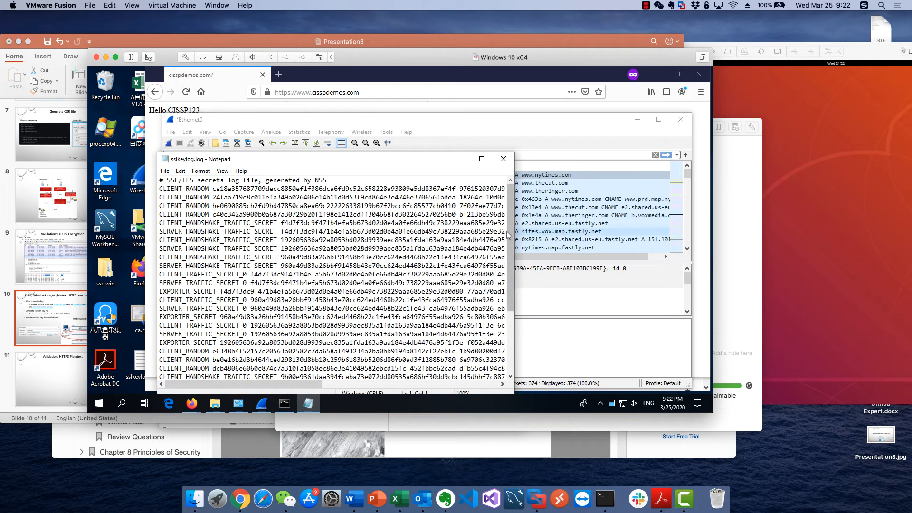
left_click_drag(515, 238, 577, 238)
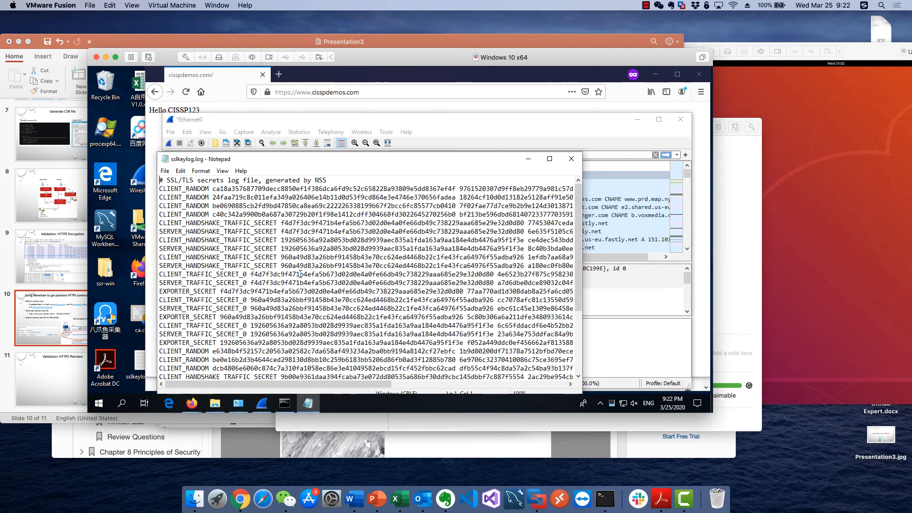
left_click(572, 159)
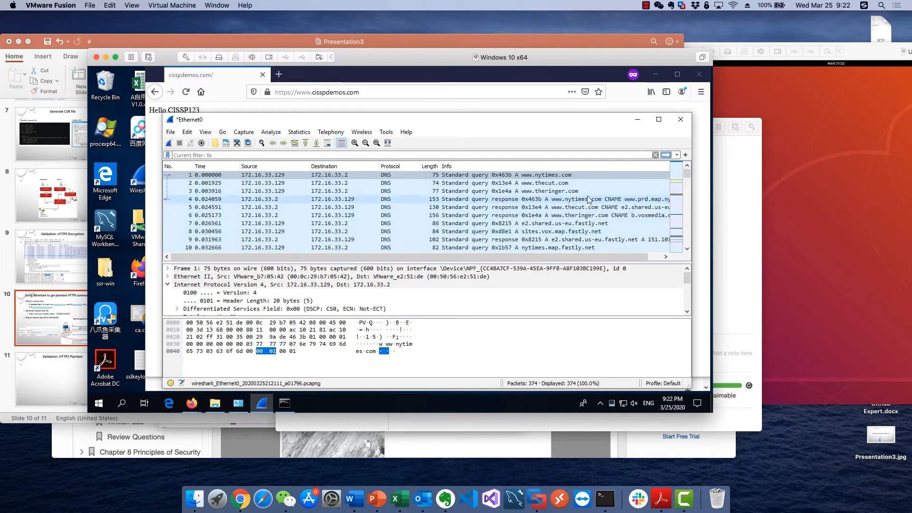
- Sort the captured packets by protocol and select the TLSv1.3 "Certificate, Certificate Verify, Finished" packet sent from 172.16.33.133
scroll(687, 186, "down", 1)
left_click_drag(688, 185, 687, 208)
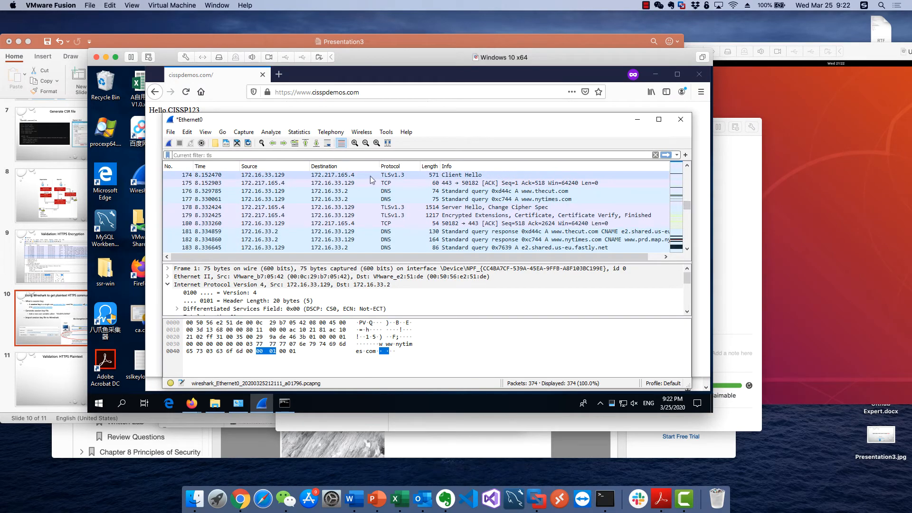
left_click(392, 166)
left_click_drag(689, 176, 690, 251)
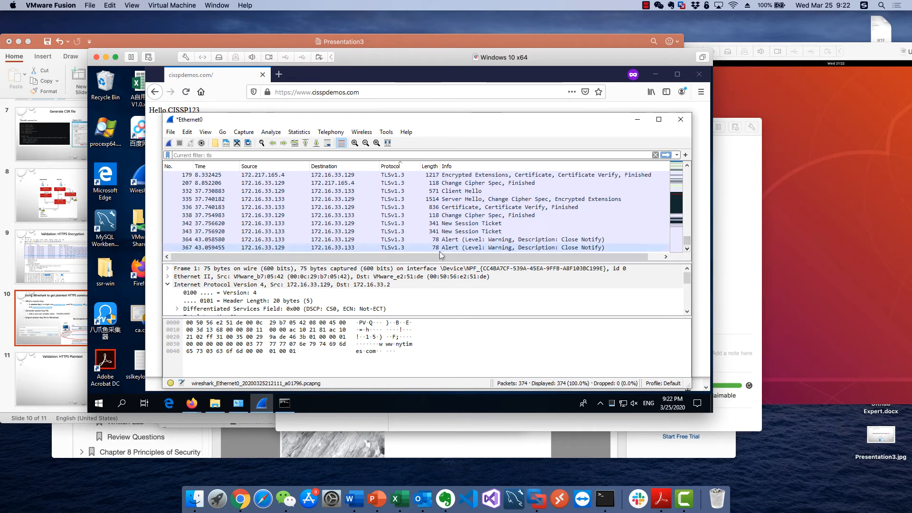
left_click(424, 209)
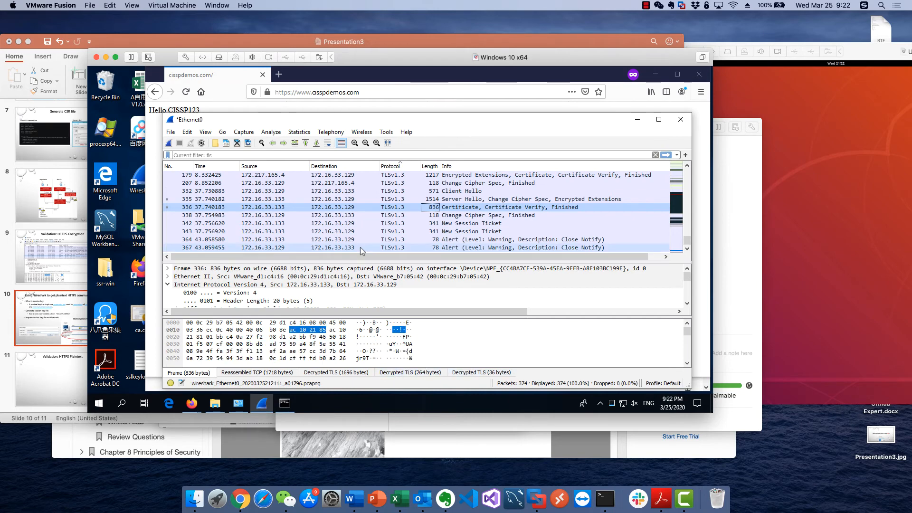
- Open the TLS protocol settings in Wireshark's preferences to check the (Pre)-Master-Secret log filename
left_click_drag(255, 126, 266, 123)
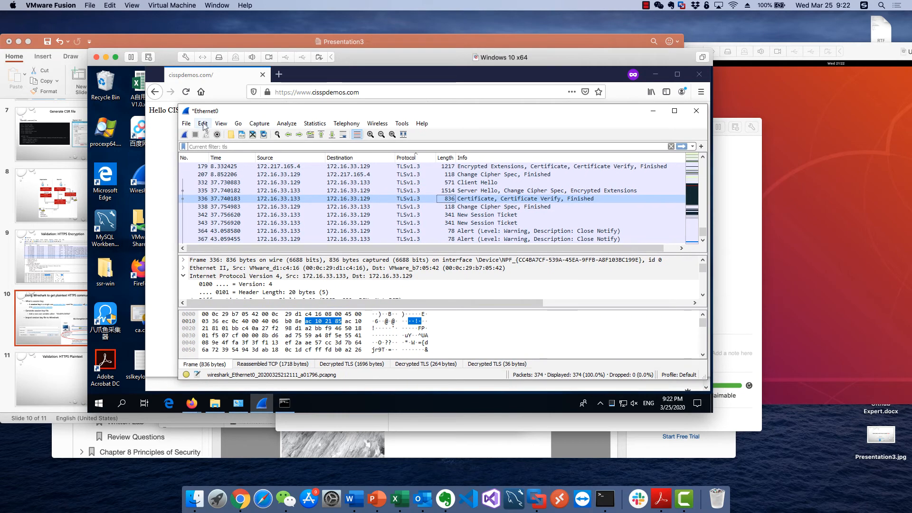
left_click(203, 124)
left_click(229, 370)
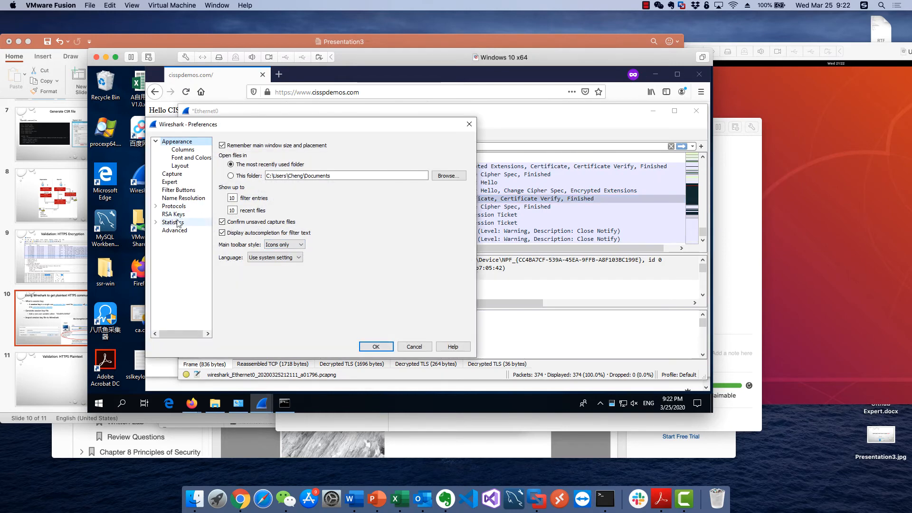
left_click(156, 206)
scroll(174, 246, "down", 3)
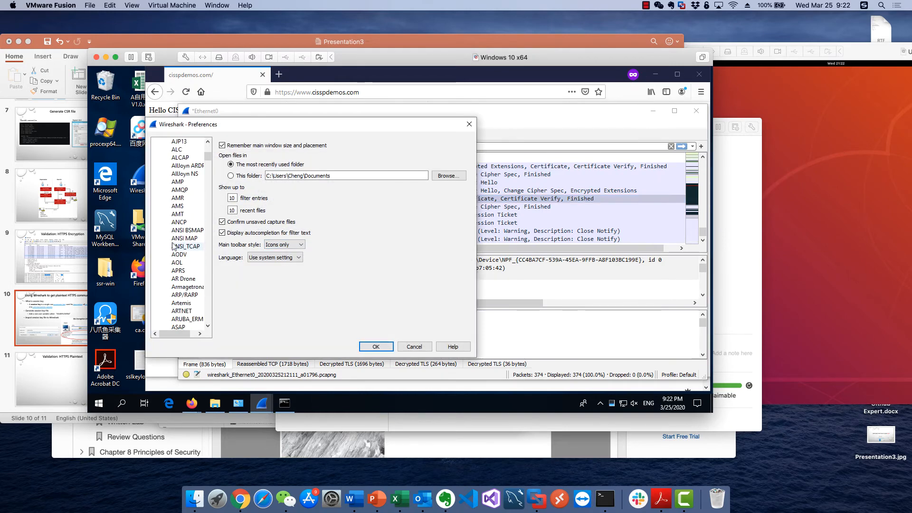
left_click_drag(208, 153, 209, 302)
left_click(177, 319)
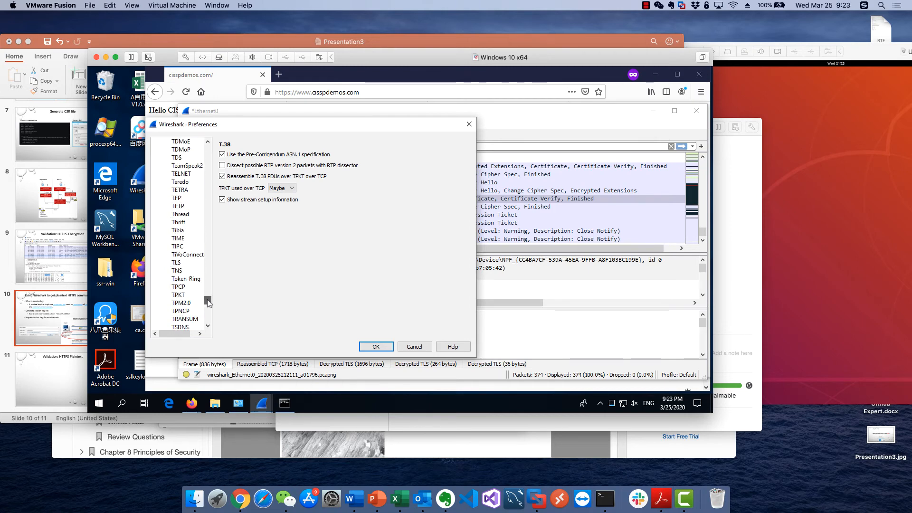
left_click(186, 264)
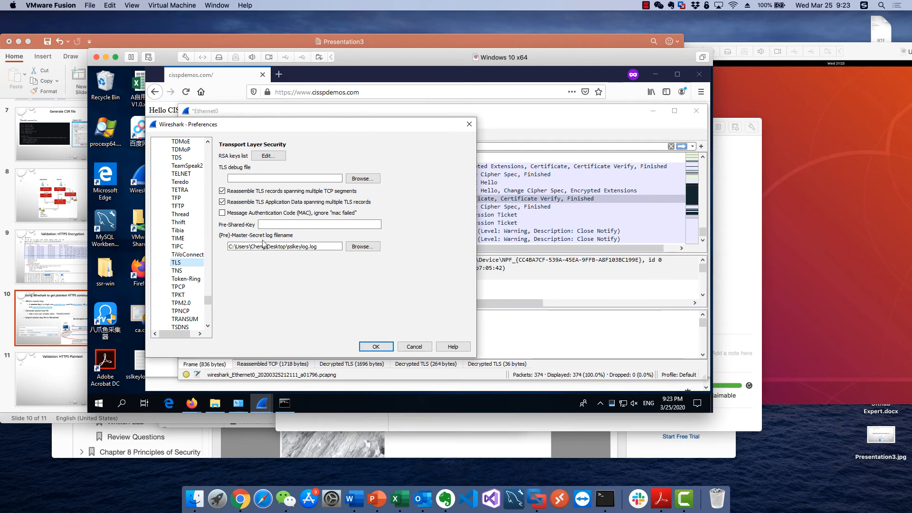
- Browse the desktop for the (Pre)-Master-Secret log file, cancel the selection, and leave the Wireshark preferences
left_click(284, 245)
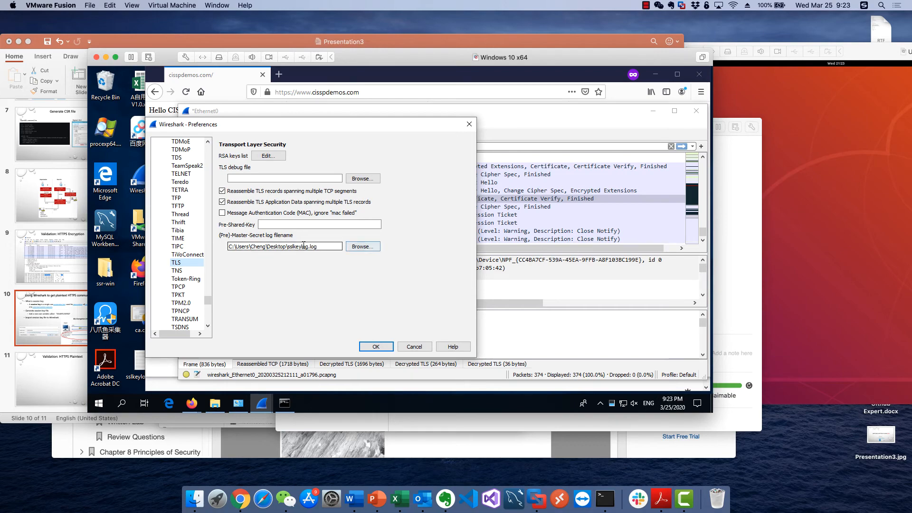
left_click(364, 246)
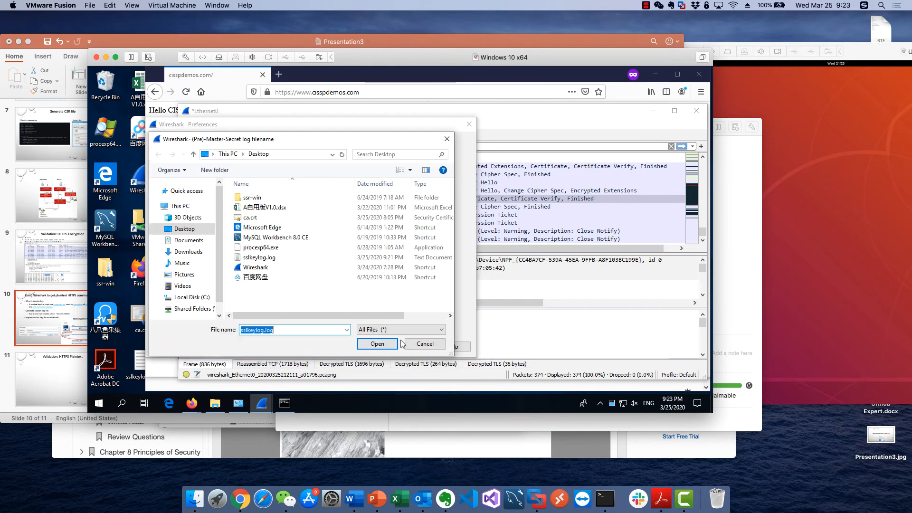
left_click(408, 344)
left_click(414, 348)
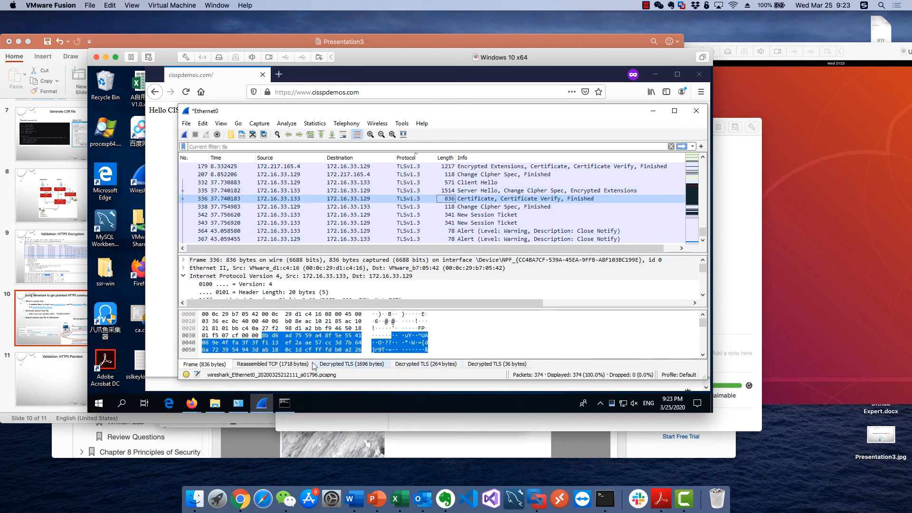
- Examine the selected packet's 264-byte and 36-byte Decrypted TLS data and its Transport Layer Security details
left_click(413, 365)
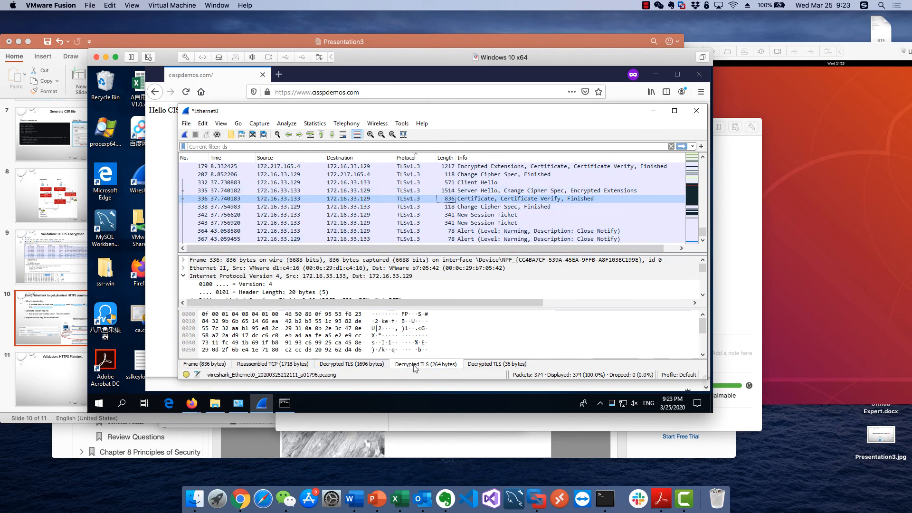
left_click(477, 365)
scroll(369, 290, "down", 3)
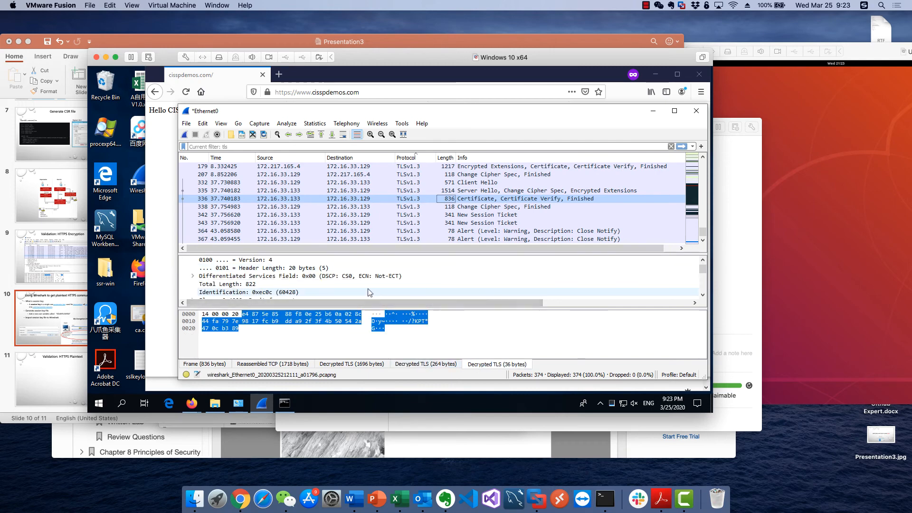
scroll(370, 292, "down", 4)
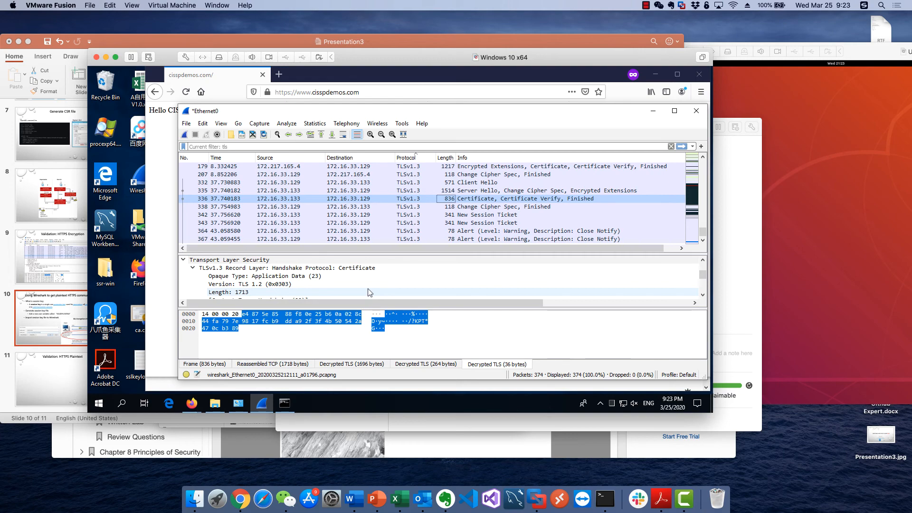
- Switch to the PowerPoint presentation and review the "Validation: HTTP Plaintext" and "Validation: HTTPS Encryption" slides
left_click(55, 264)
scroll(56, 264, "up", 2)
scroll(56, 264, "up", 4)
left_click(67, 191)
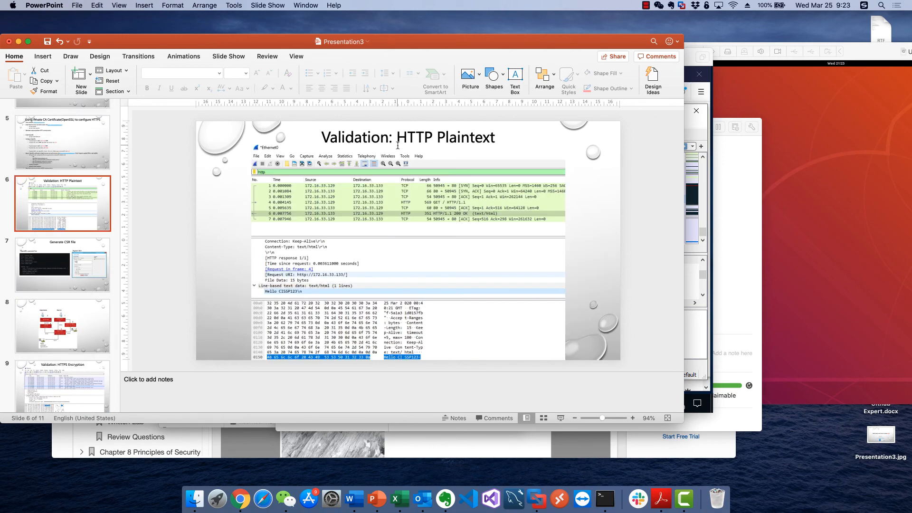
scroll(61, 346, "down", 2)
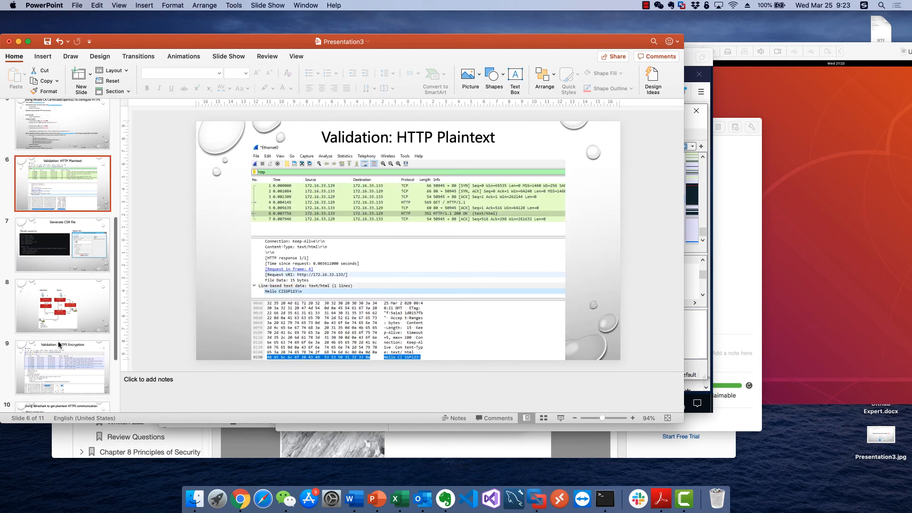
left_click(61, 352)
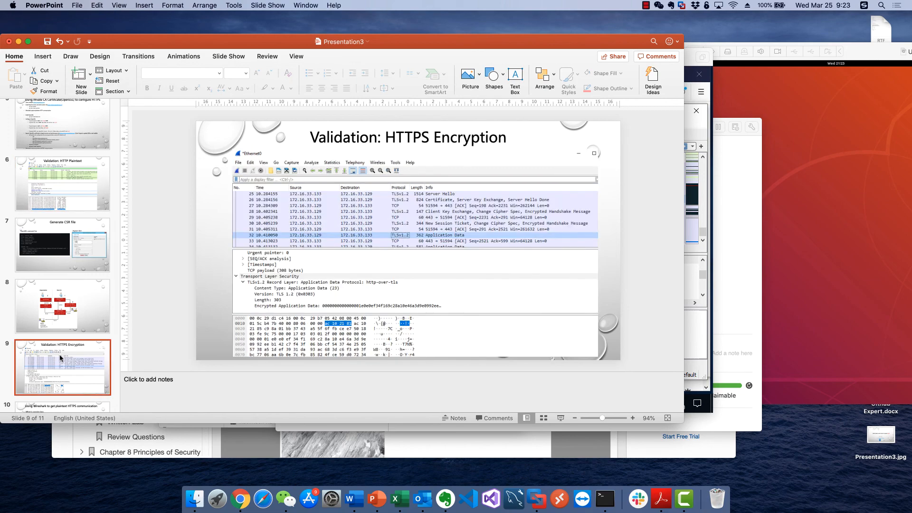